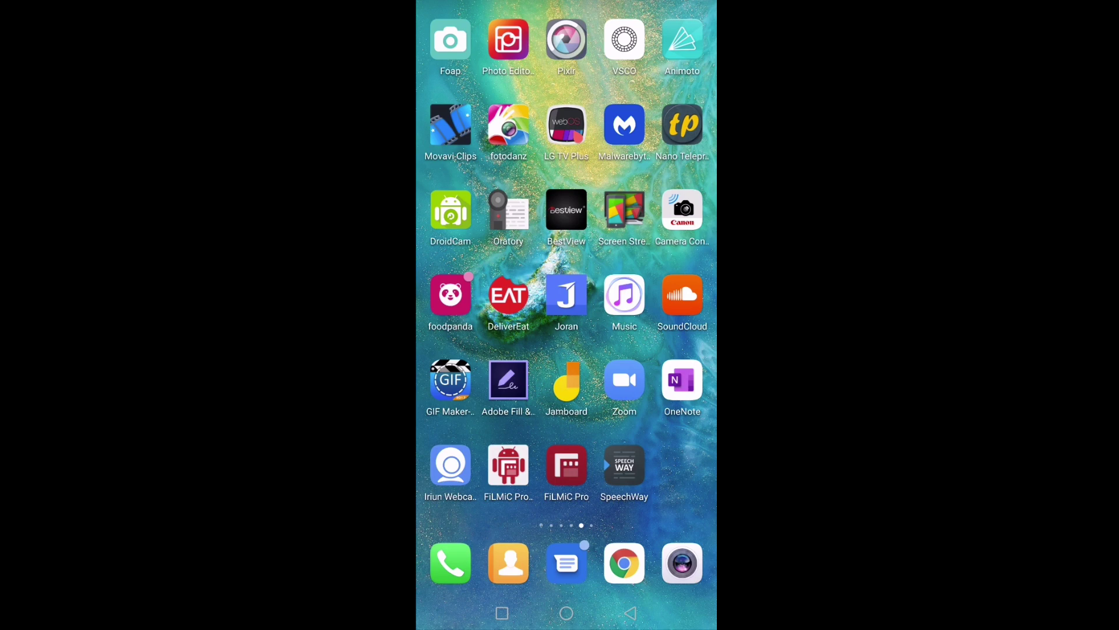
# - Launch SpeechWay from its home-screen icon
pyautogui.click(625, 465)
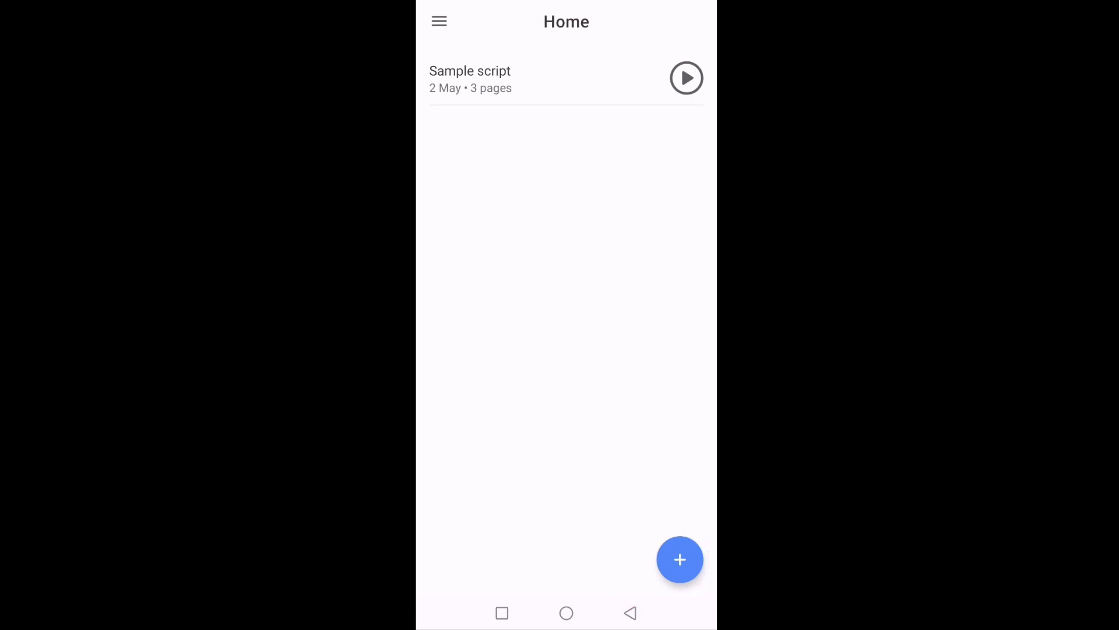
# - Open the Sample script in the camera view, enlarge its overlay and move it to the top edge
pyautogui.click(686, 77)
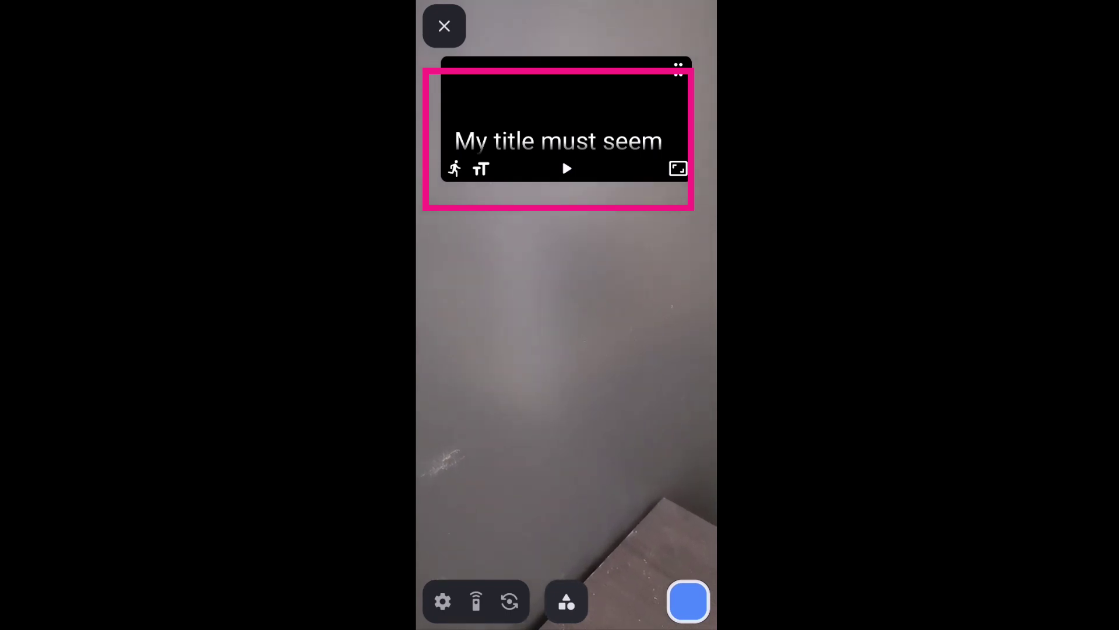
pyautogui.moveTo(678, 169)
pyautogui.mouseDown()
pyautogui.moveTo(668, 397)
pyautogui.moveTo(680, 521)
pyautogui.moveTo(690, 520)
pyautogui.moveTo(693, 235)
pyautogui.mouseUp()
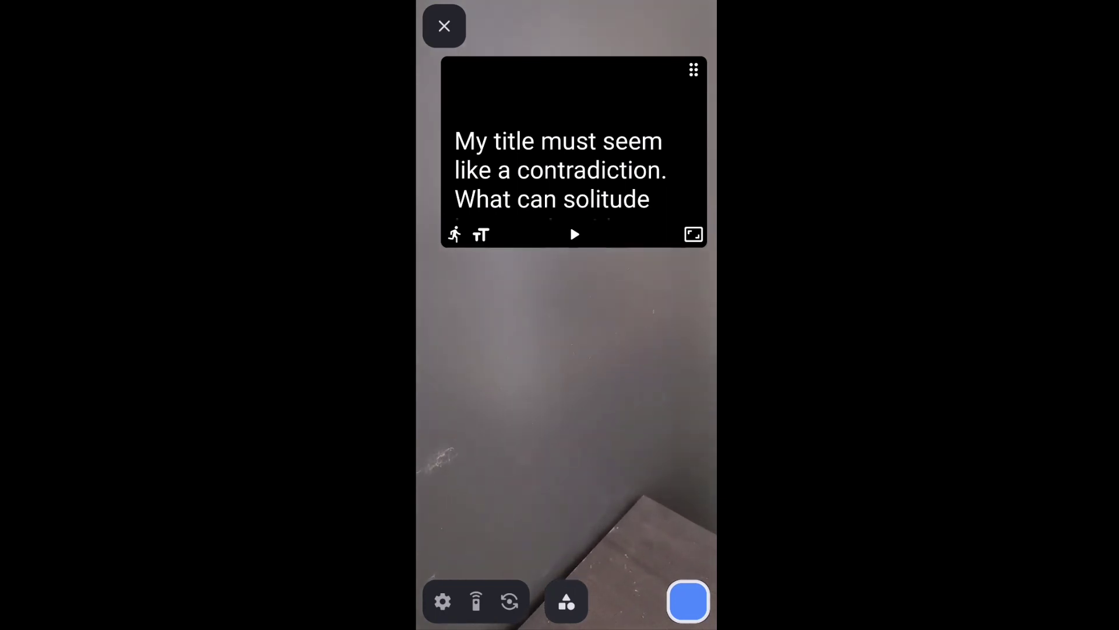
pyautogui.moveTo(694, 70)
pyautogui.mouseDown()
pyautogui.moveTo(690, 170)
pyautogui.moveTo(686, 11)
pyautogui.mouseUp()
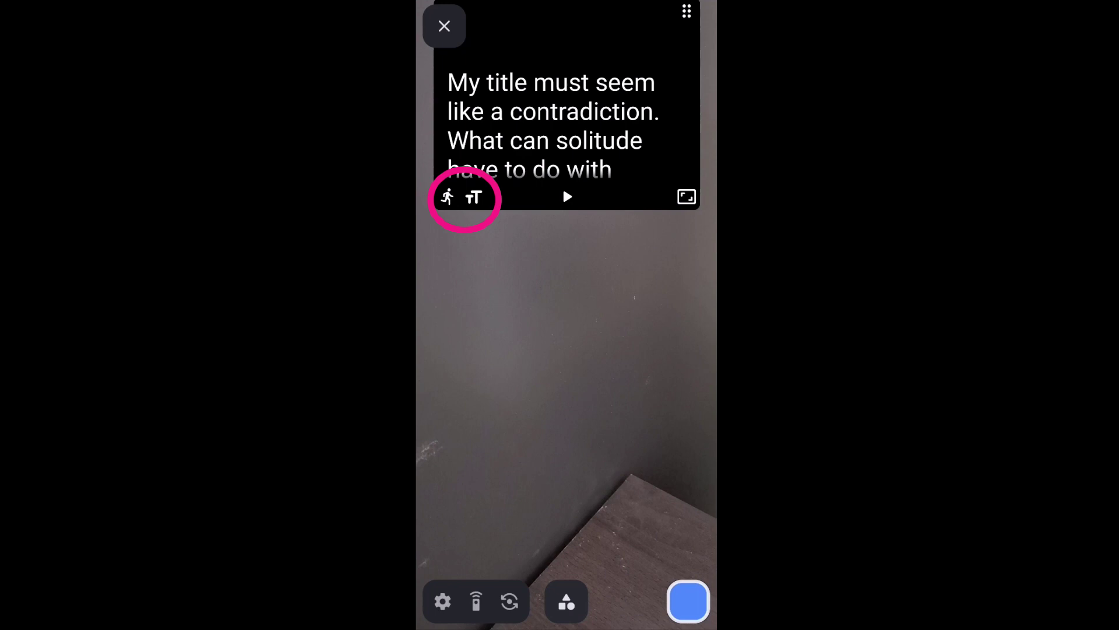
# - Run the Sample script's scrolling briefly and stop it at the leadership lines
pyautogui.click(567, 197)
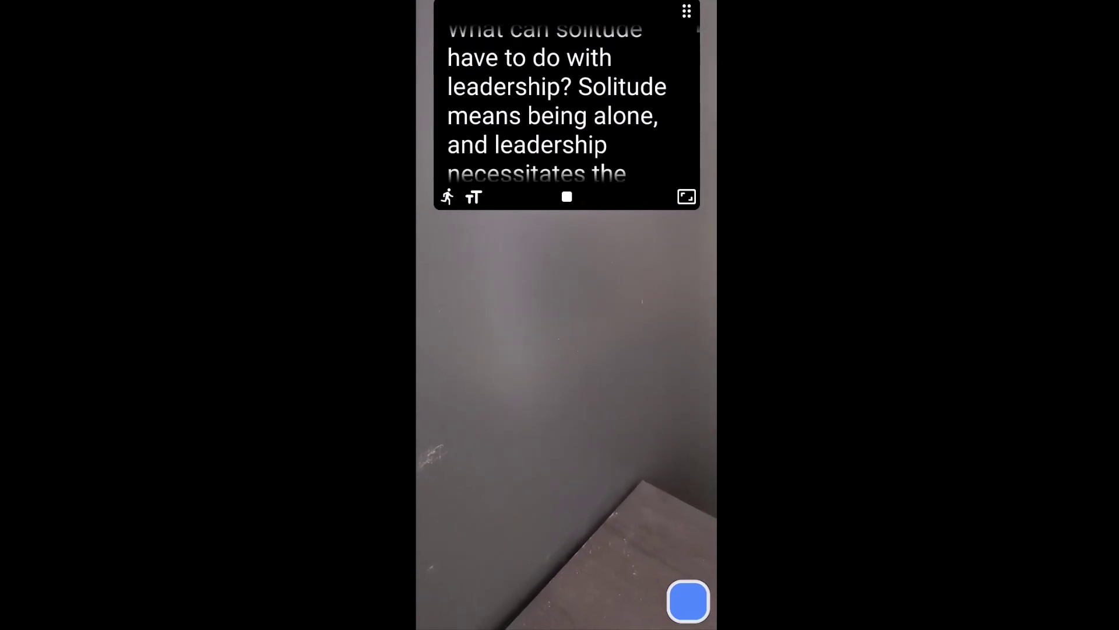
pyautogui.click(566, 195)
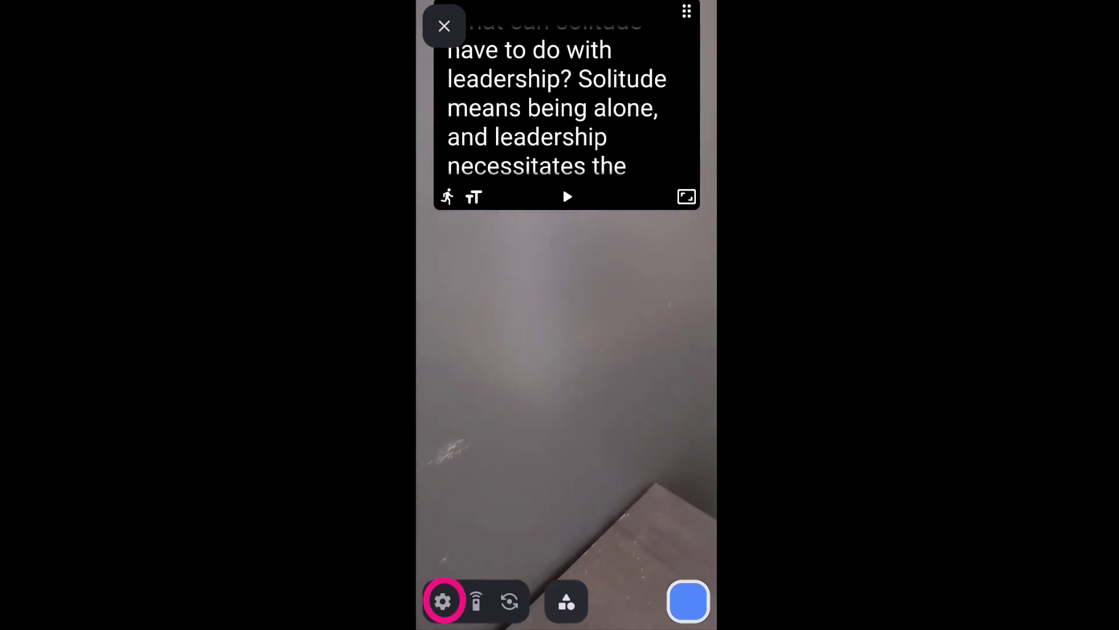
# - Raise the teleprompter text size from 29 to 36 in the settings
pyautogui.click(443, 601)
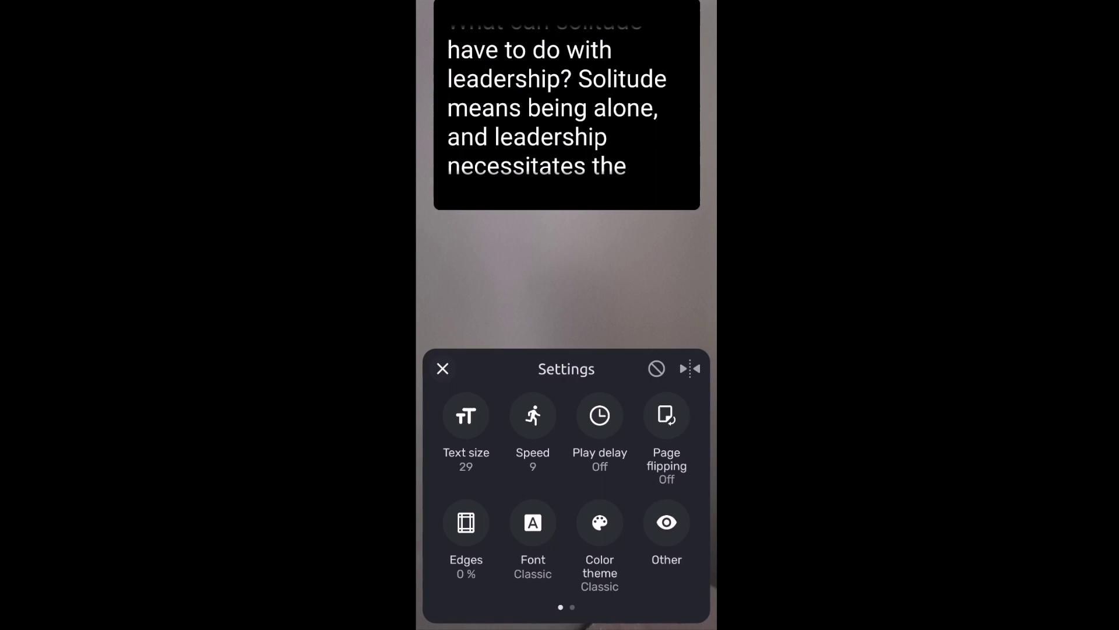
pyautogui.click(465, 415)
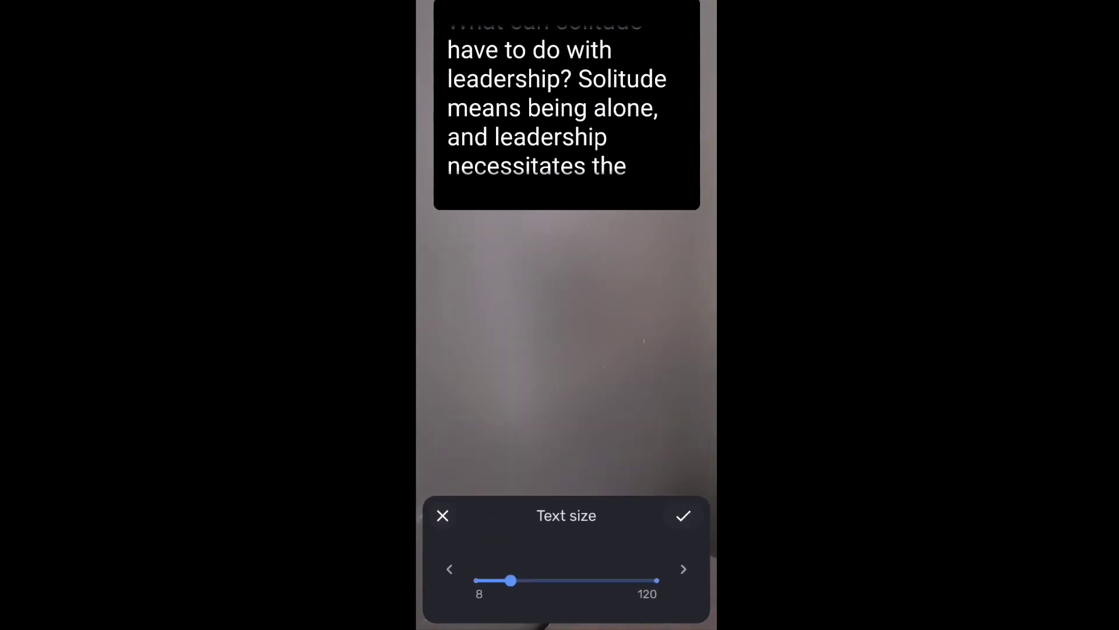
pyautogui.moveTo(510, 580)
pyautogui.mouseDown()
pyautogui.moveTo(614, 580)
pyautogui.moveTo(500, 595)
pyautogui.moveTo(520, 600)
pyautogui.mouseUp()
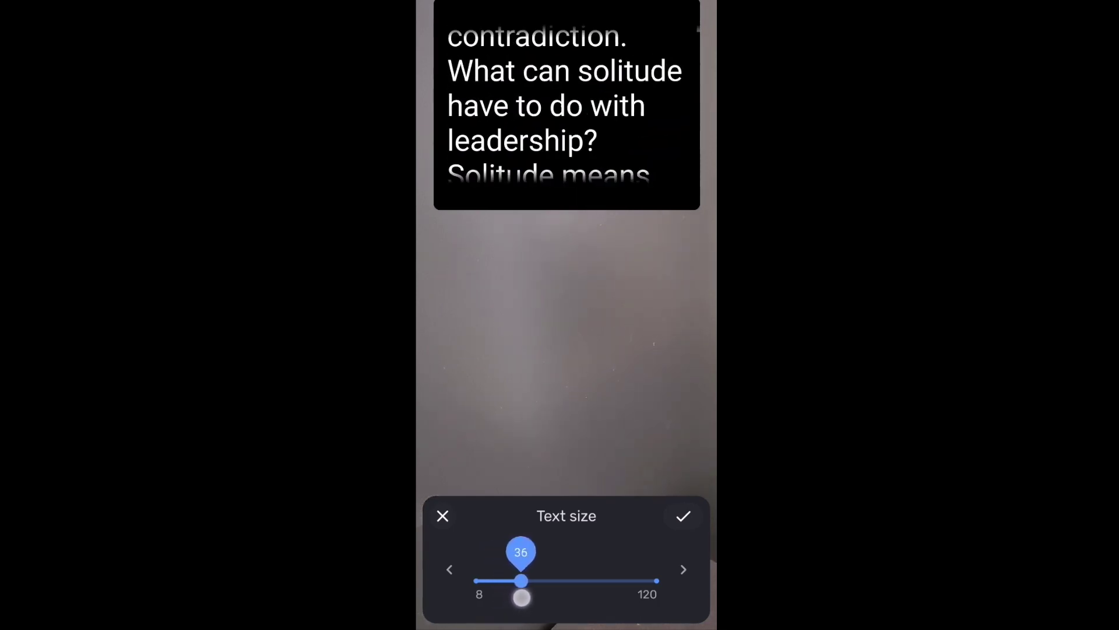
pyautogui.moveTo(522, 598)
pyautogui.mouseDown()
pyautogui.moveTo(509, 595)
pyautogui.moveTo(523, 597)
pyautogui.mouseUp()
pyautogui.click(682, 518)
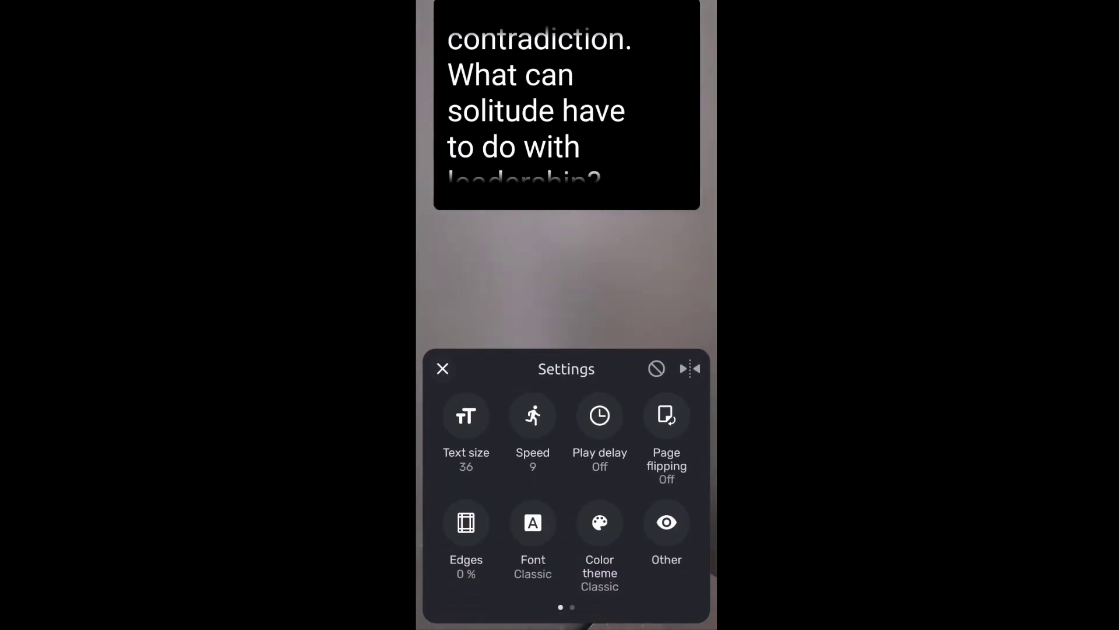
# - Set the scroll speed to 24 and close the settings back to the camera view
pyautogui.click(533, 416)
pyautogui.moveTo(492, 581)
pyautogui.mouseDown()
pyautogui.moveTo(626, 581)
pyautogui.moveTo(520, 582)
pyautogui.mouseUp()
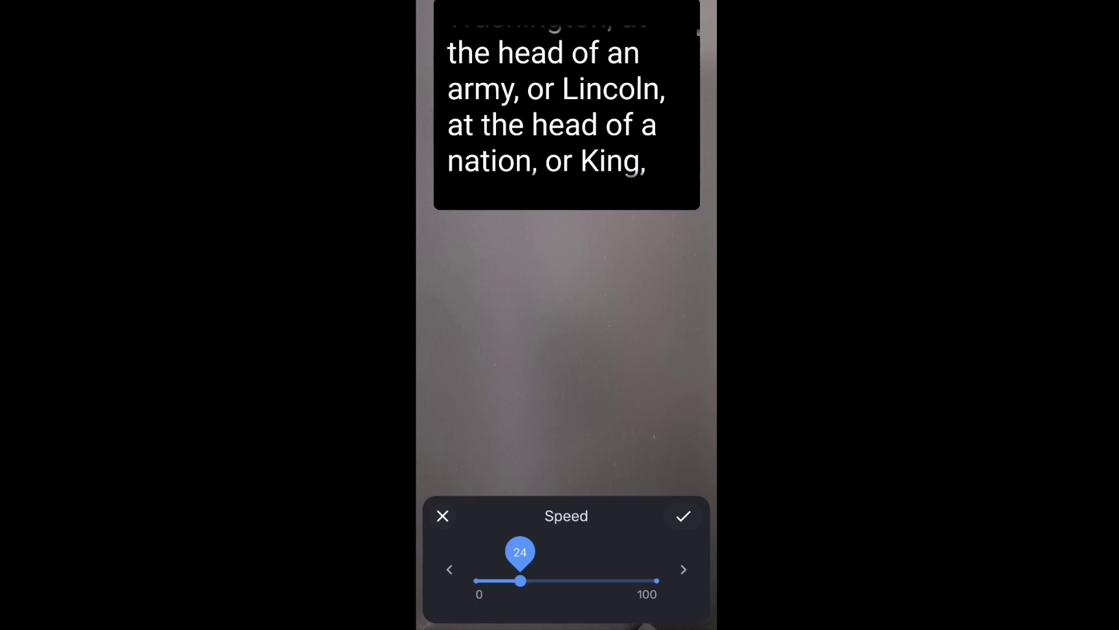
pyautogui.click(688, 520)
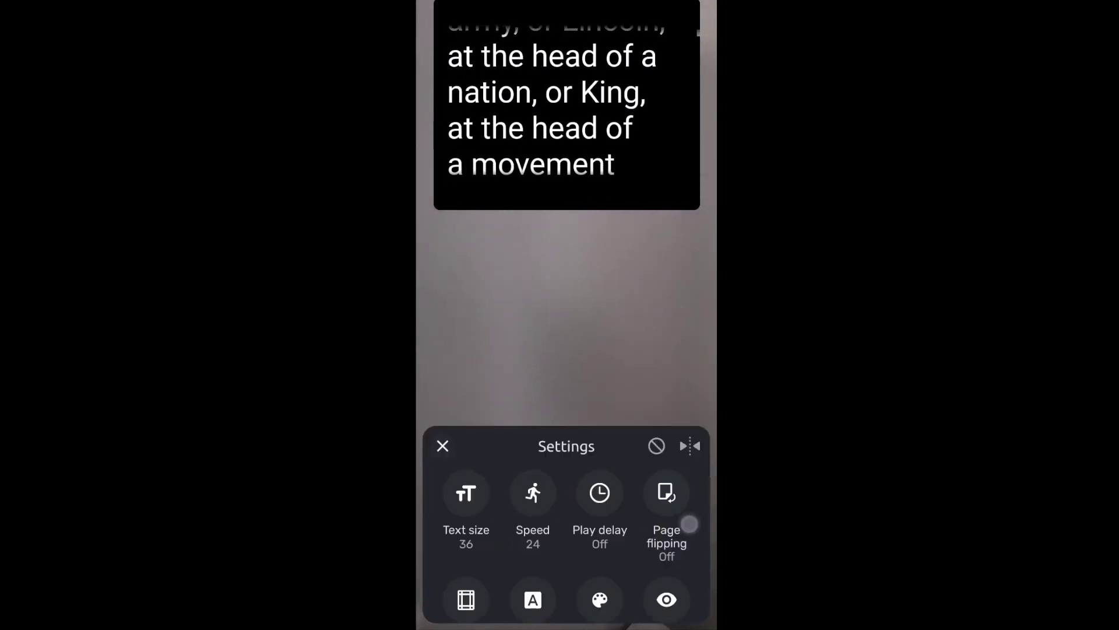
pyautogui.click(448, 370)
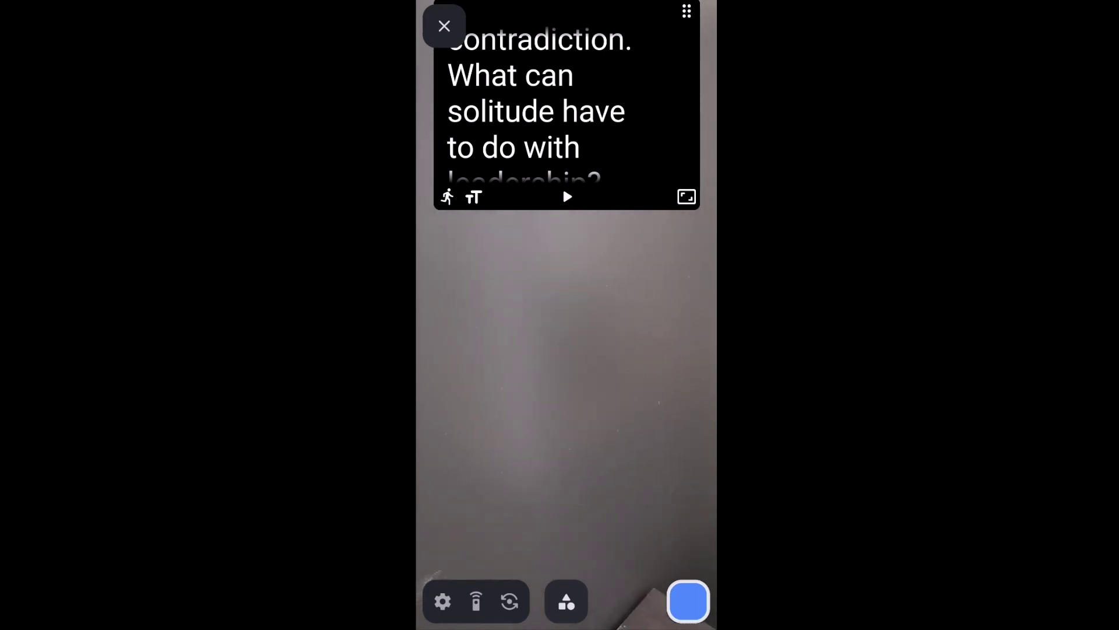
# - Preview the script scrolling, stop it, and rewind the text to earlier lines
pyautogui.click(443, 601)
pyautogui.click(452, 371)
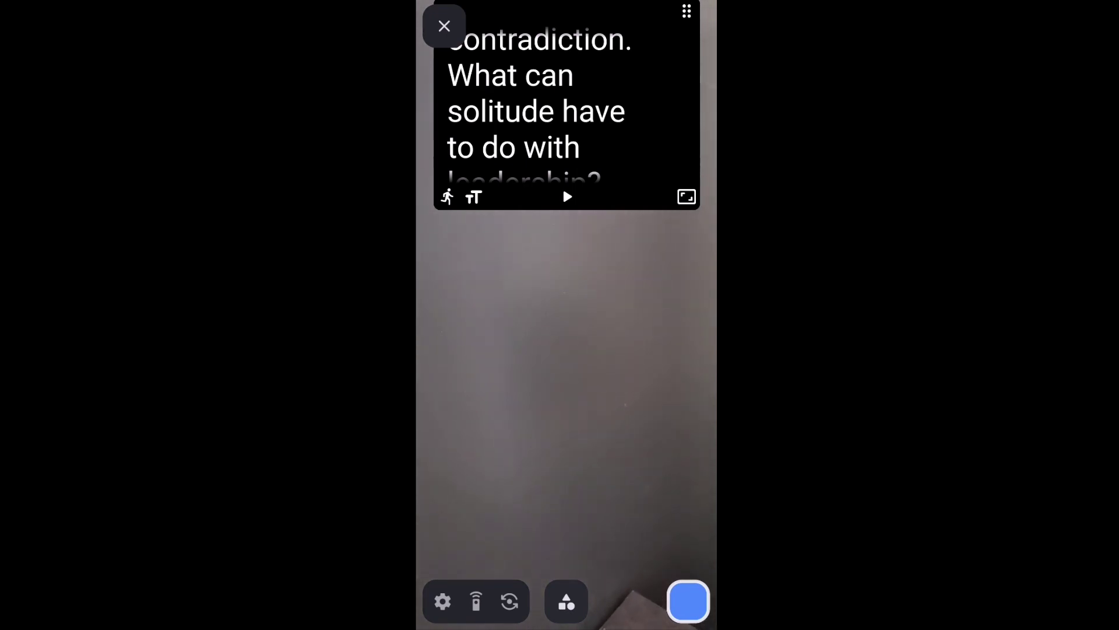
pyautogui.click(568, 197)
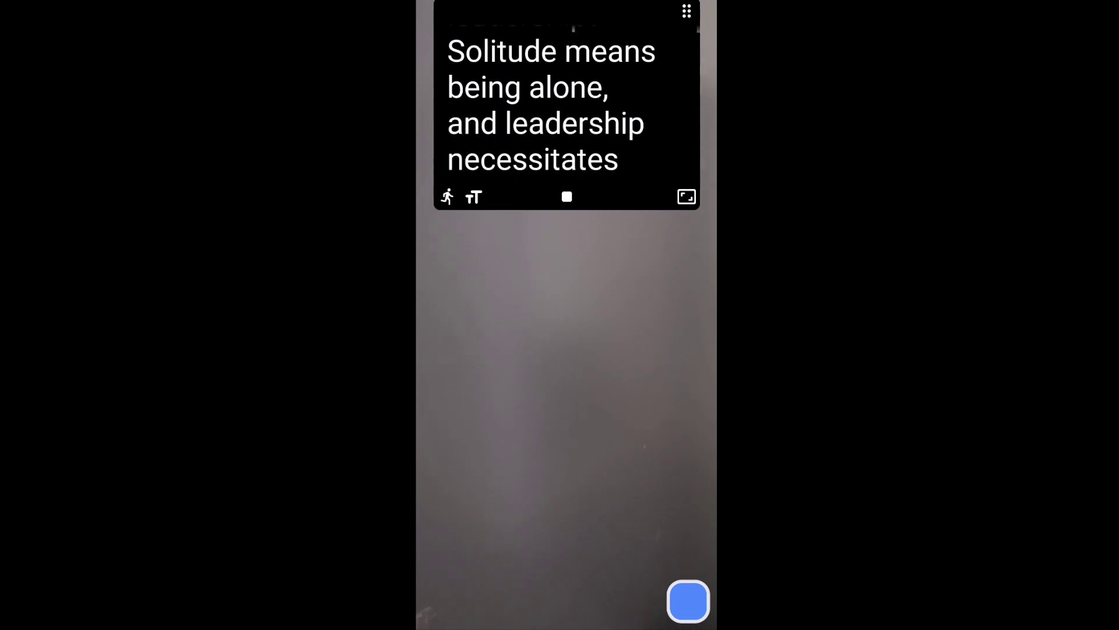
pyautogui.click(567, 197)
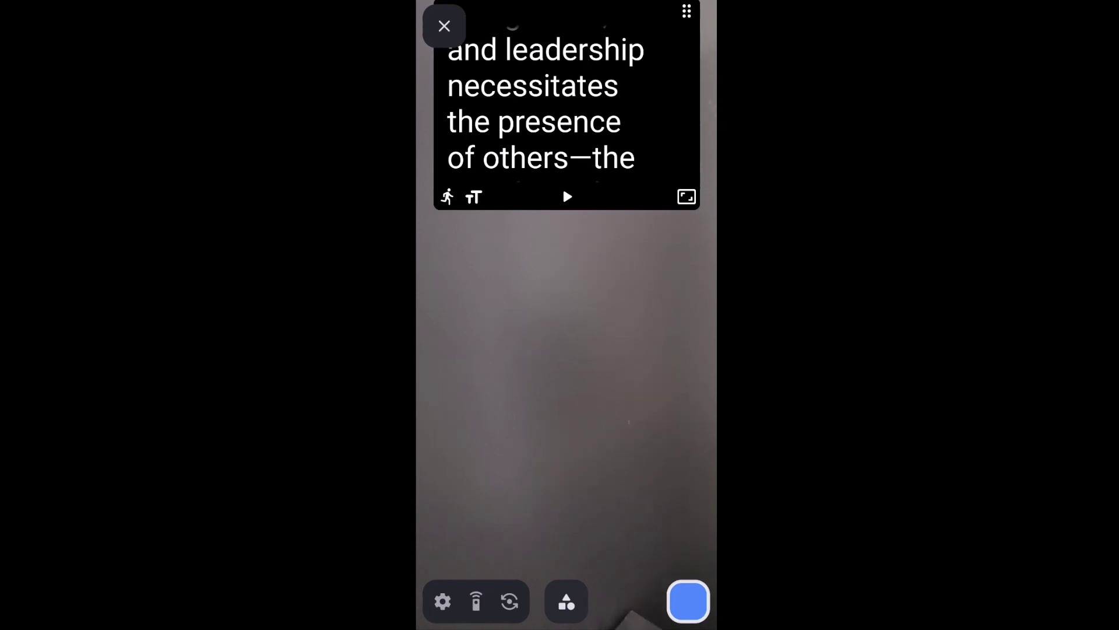
pyautogui.moveTo(570, 112); pyautogui.dragTo(569, 186)
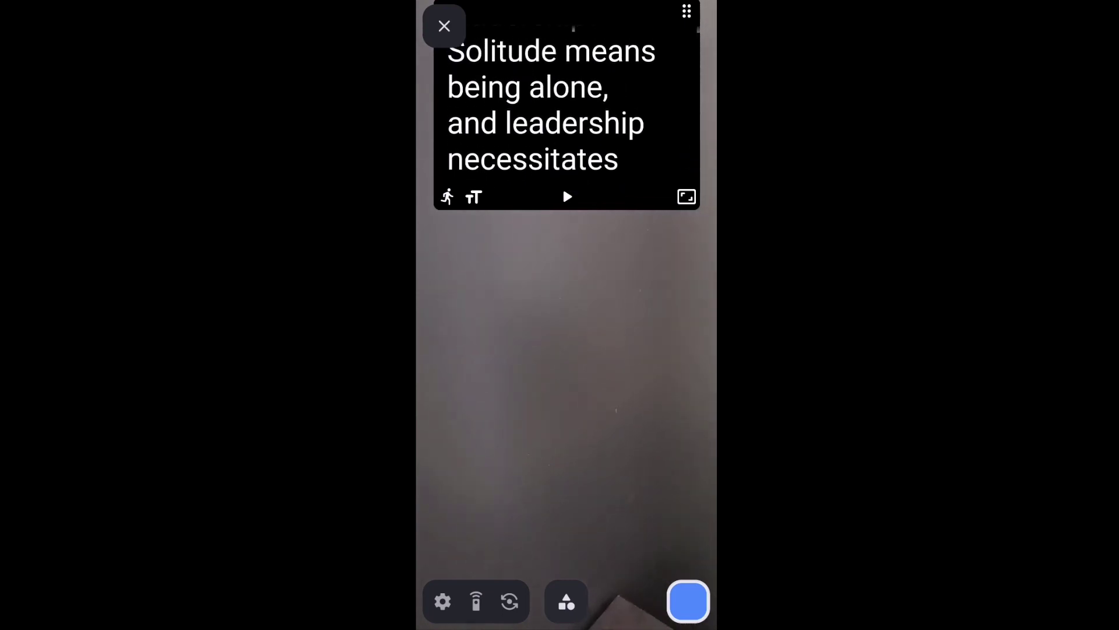
# - Move the prompter box lower, enlarge it to show more lines, then request closing the teleprompter
pyautogui.moveTo(686, 10); pyautogui.dragTo(680, 103)
pyautogui.click(507, 110)
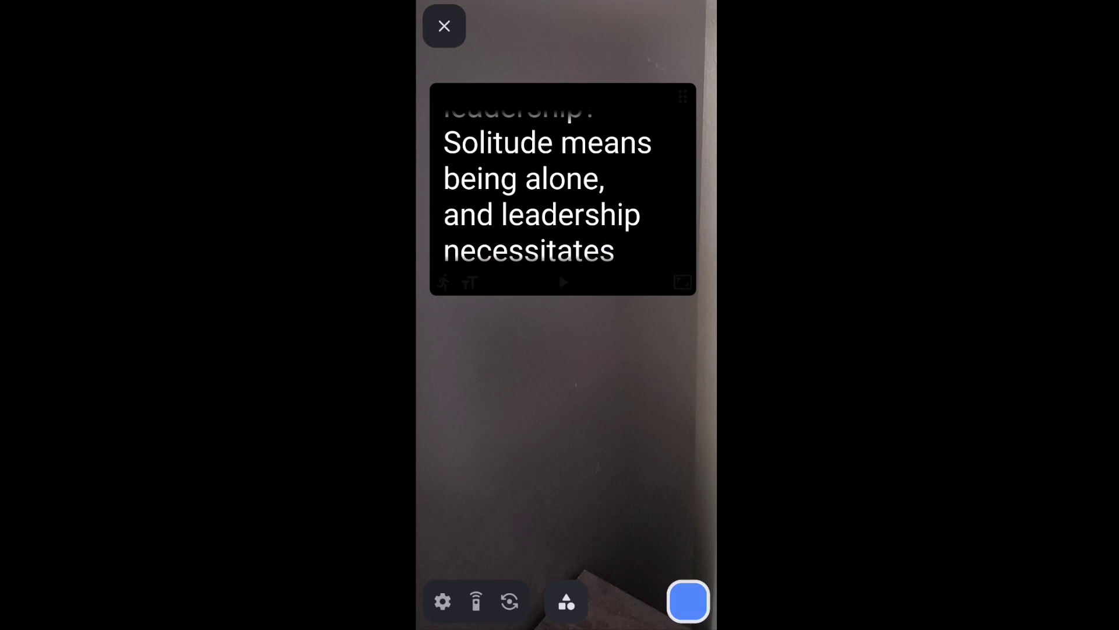
pyautogui.click(558, 271)
pyautogui.moveTo(678, 294); pyautogui.dragTo(691, 343)
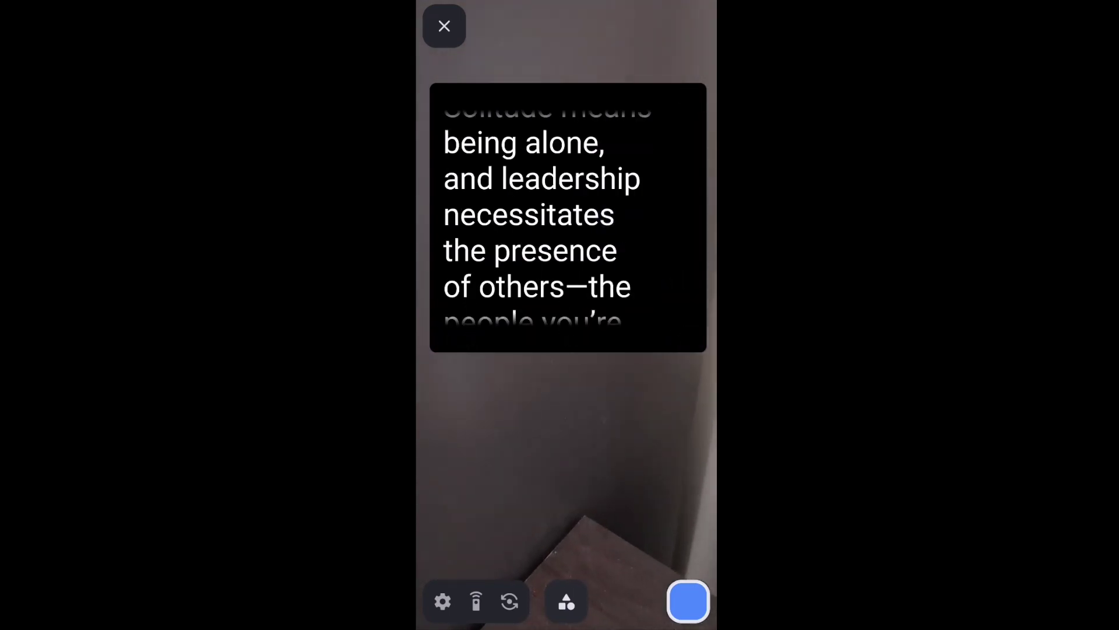
pyautogui.click(444, 597)
pyautogui.click(448, 365)
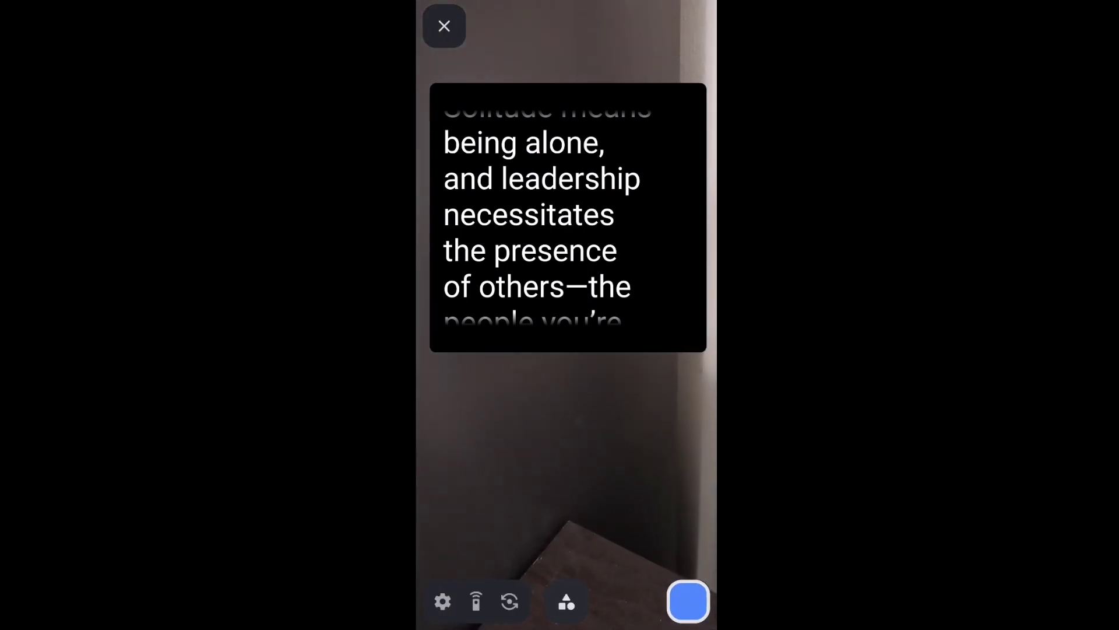
pyautogui.click(444, 27)
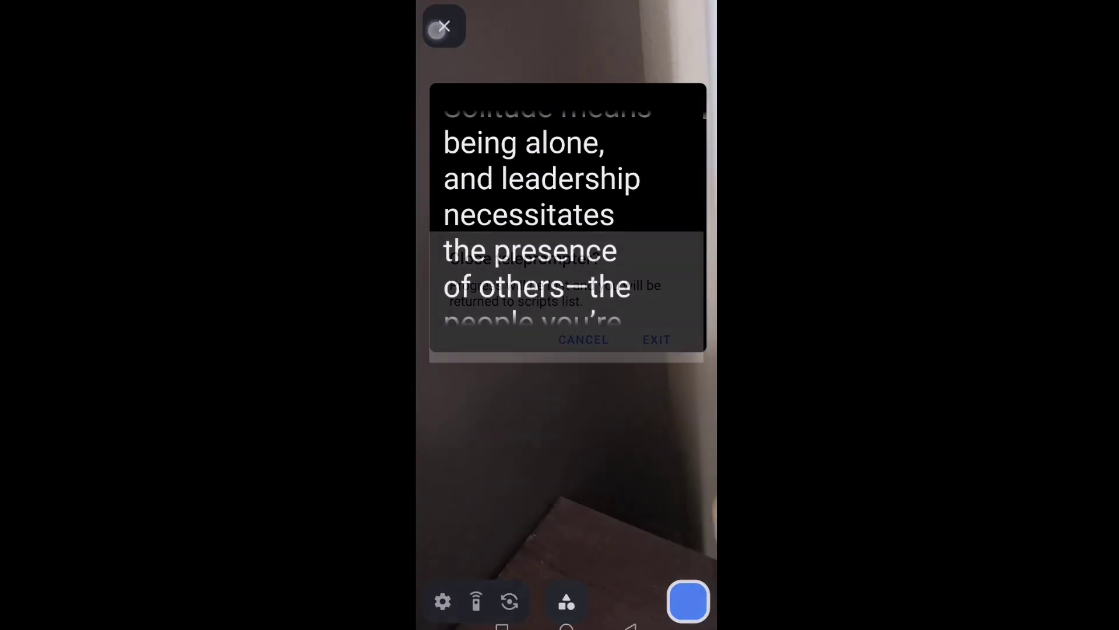
# - Exit the teleprompter and create a new blank script with three empty pages
pyautogui.click(655, 341)
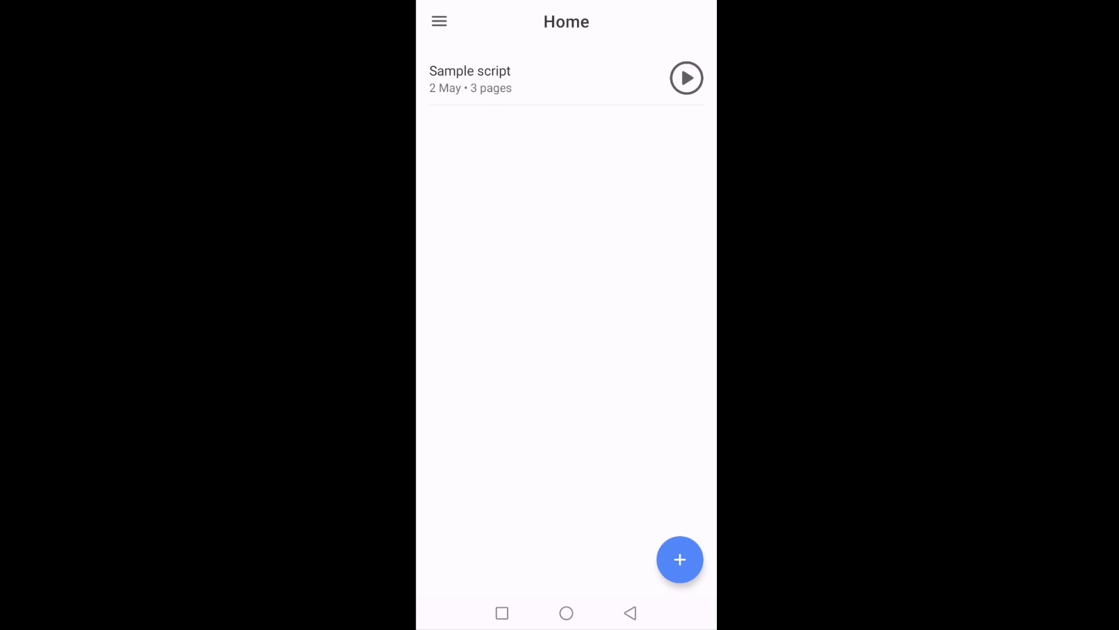
pyautogui.click(679, 559)
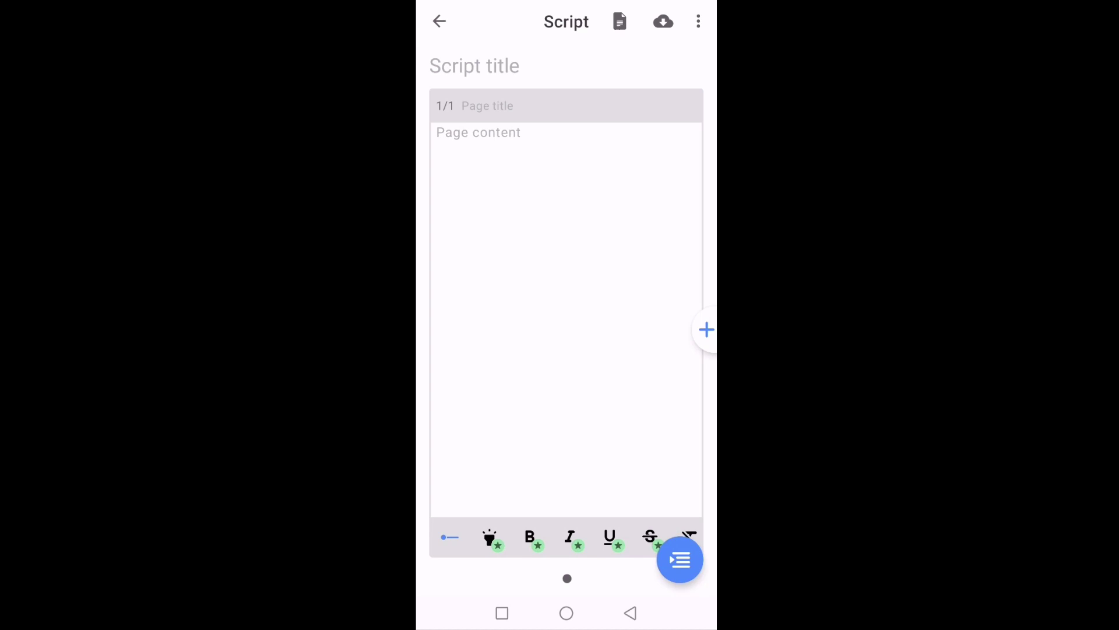
pyautogui.click(480, 164)
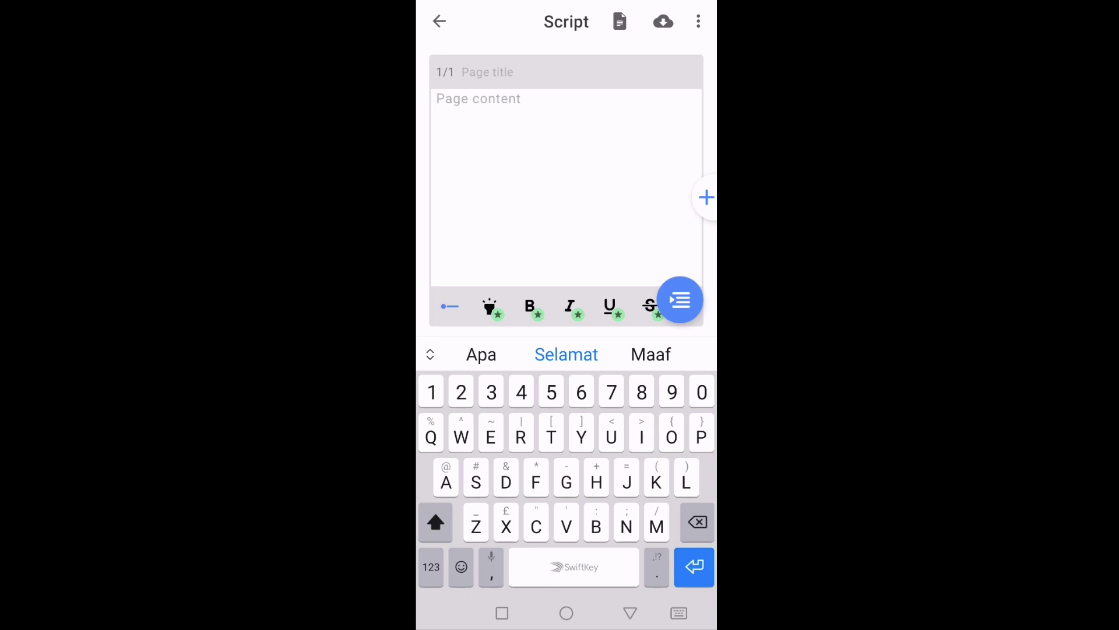
pyautogui.click(706, 197)
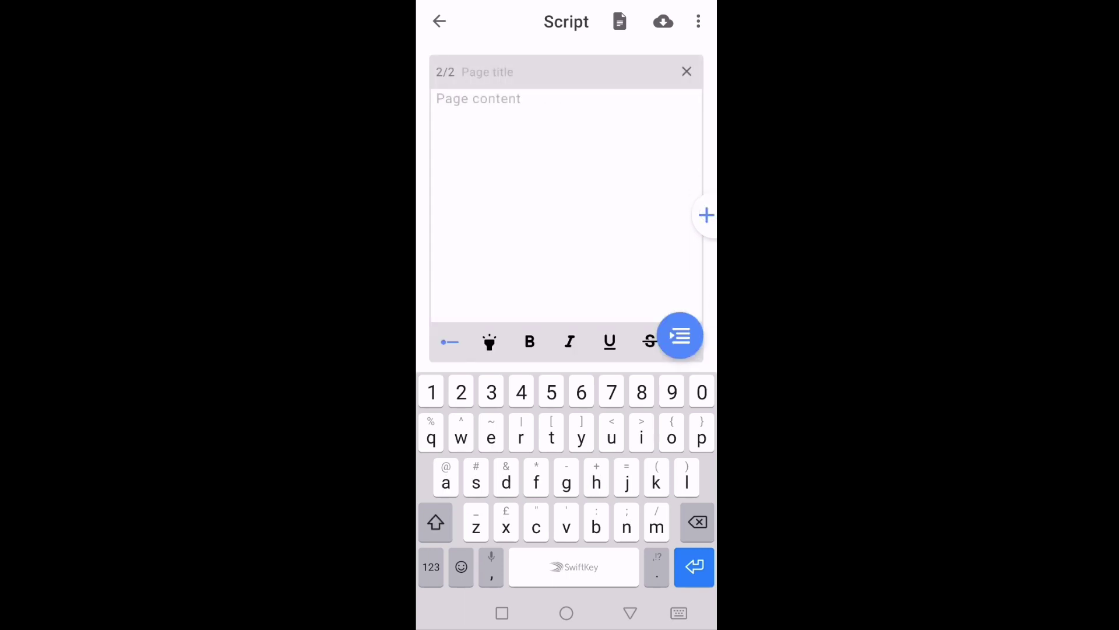
pyautogui.click(706, 215)
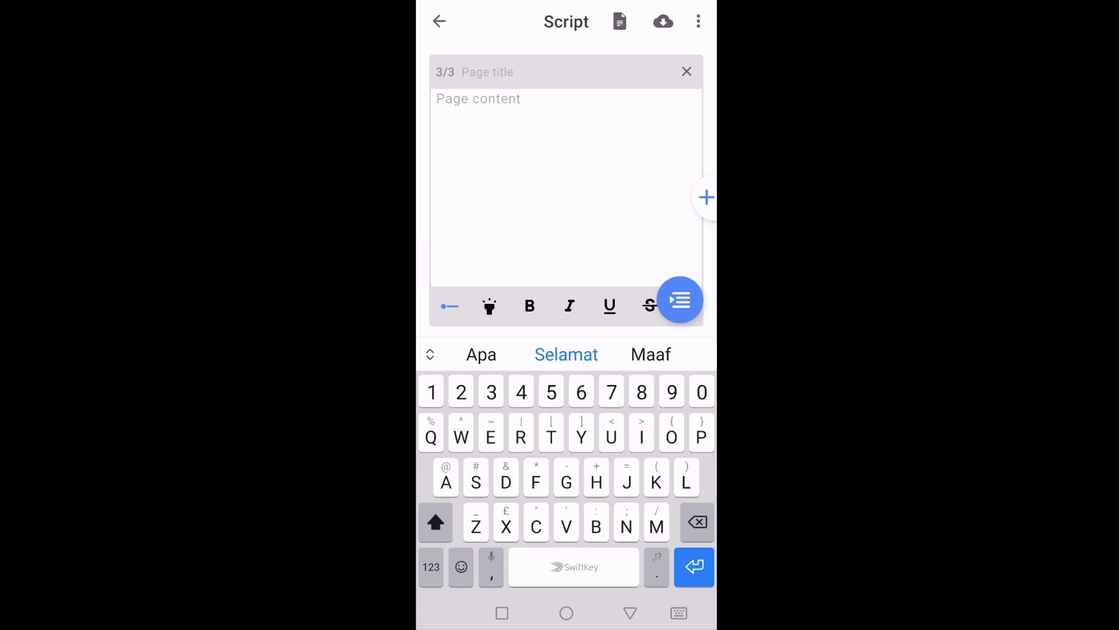
pyautogui.moveTo(663, 21)
pyautogui.mouseDown()
pyautogui.moveTo(582, 38)
pyautogui.moveTo(507, 33)
pyautogui.mouseUp()
# - View the file picker's empty Recents without importing, then back out to the new script
pyautogui.click(663, 21)
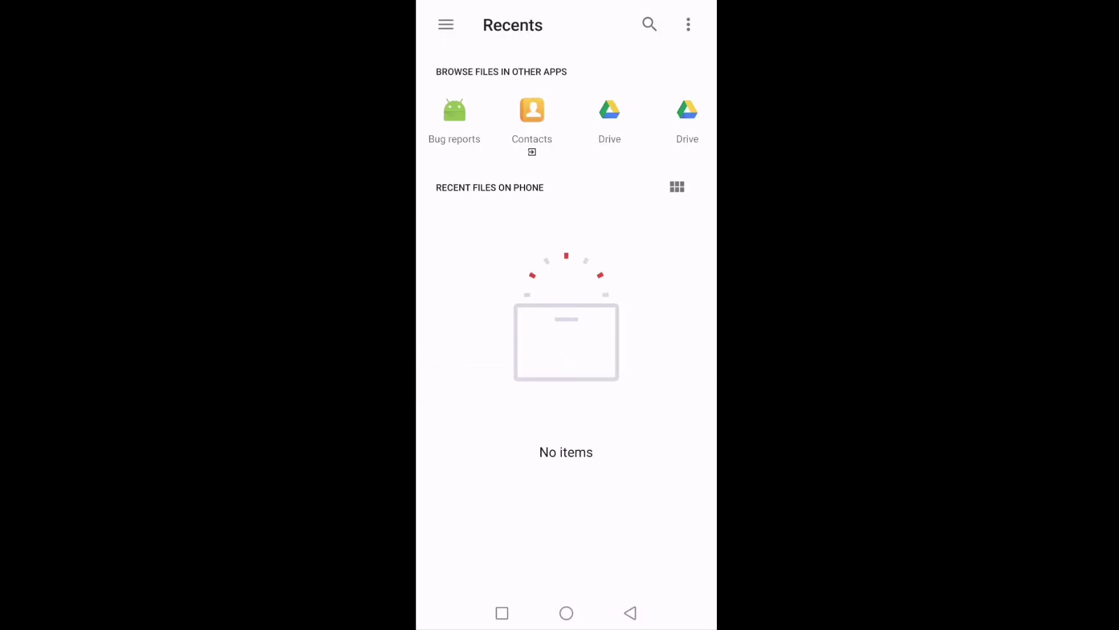
pyautogui.click(630, 613)
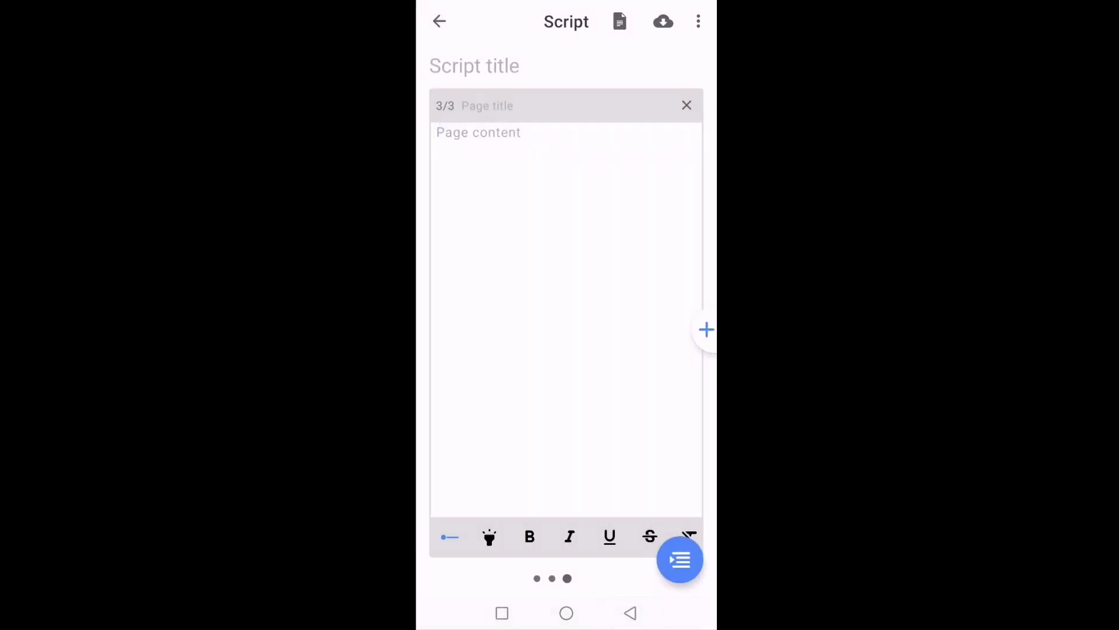
# - Return to the scripts list, clear SpeechWay from recent apps, and swipe to the page with its icon
pyautogui.click(631, 613)
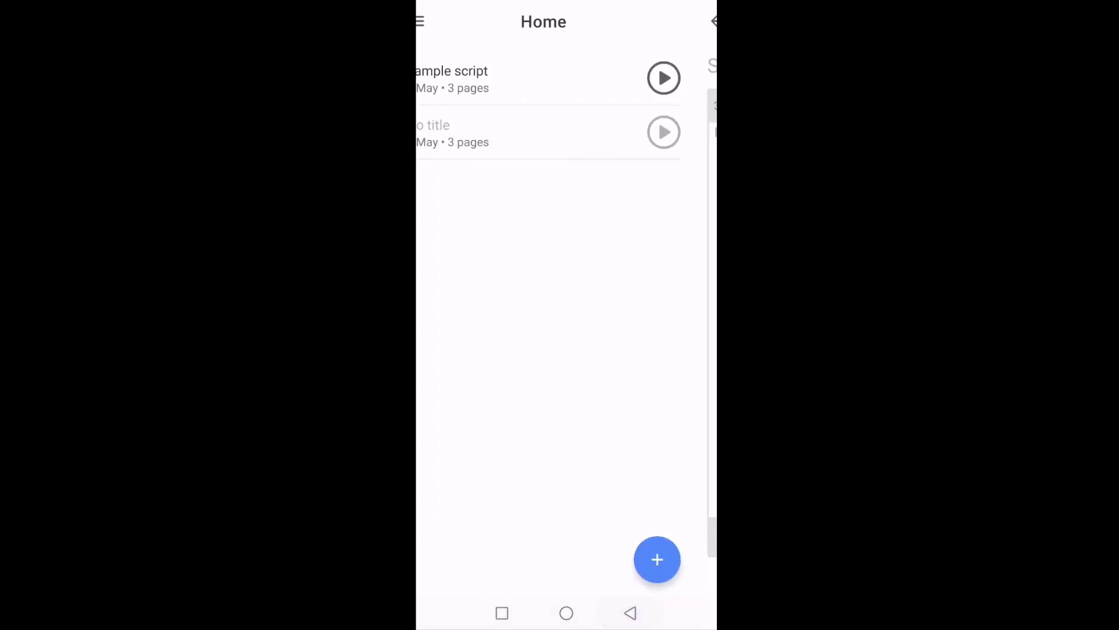
pyautogui.click(502, 613)
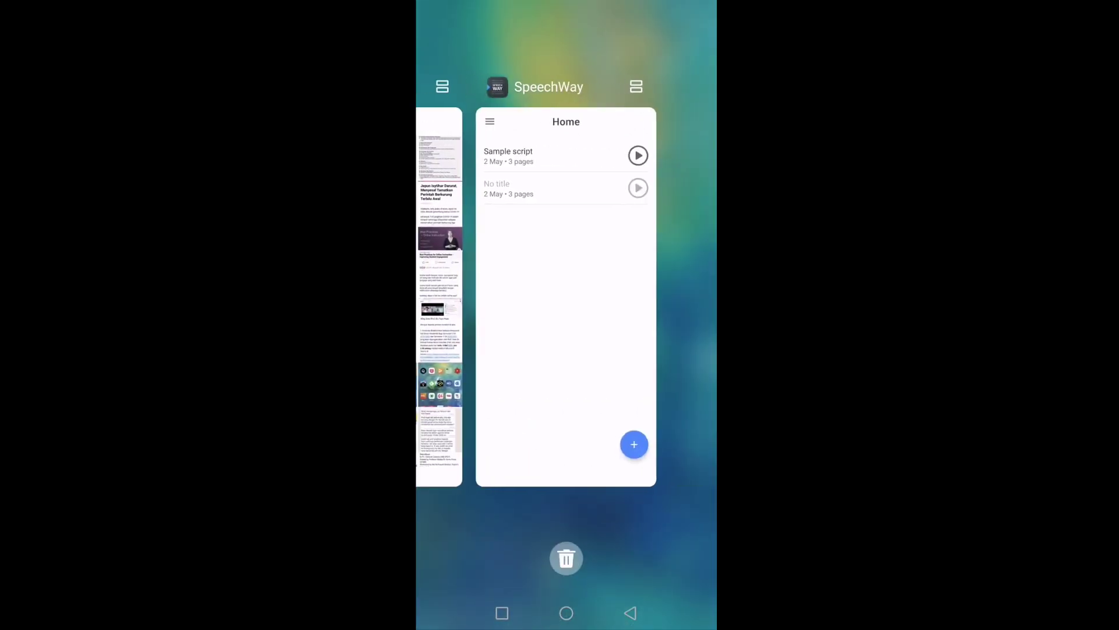
pyautogui.click(566, 613)
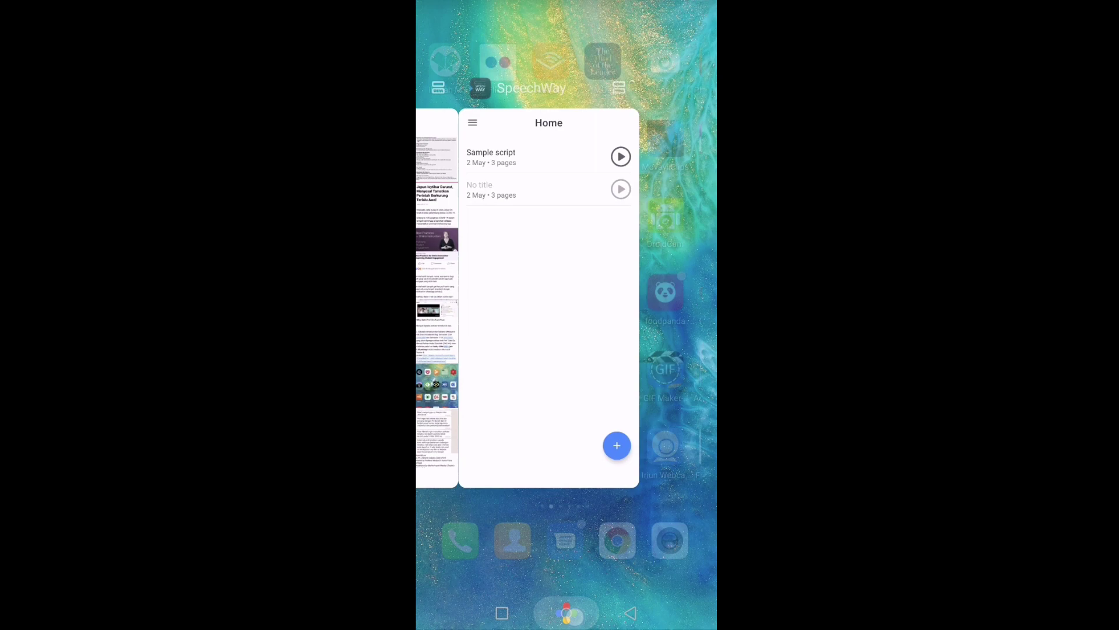
pyautogui.moveTo(671, 291); pyautogui.dragTo(466, 292)
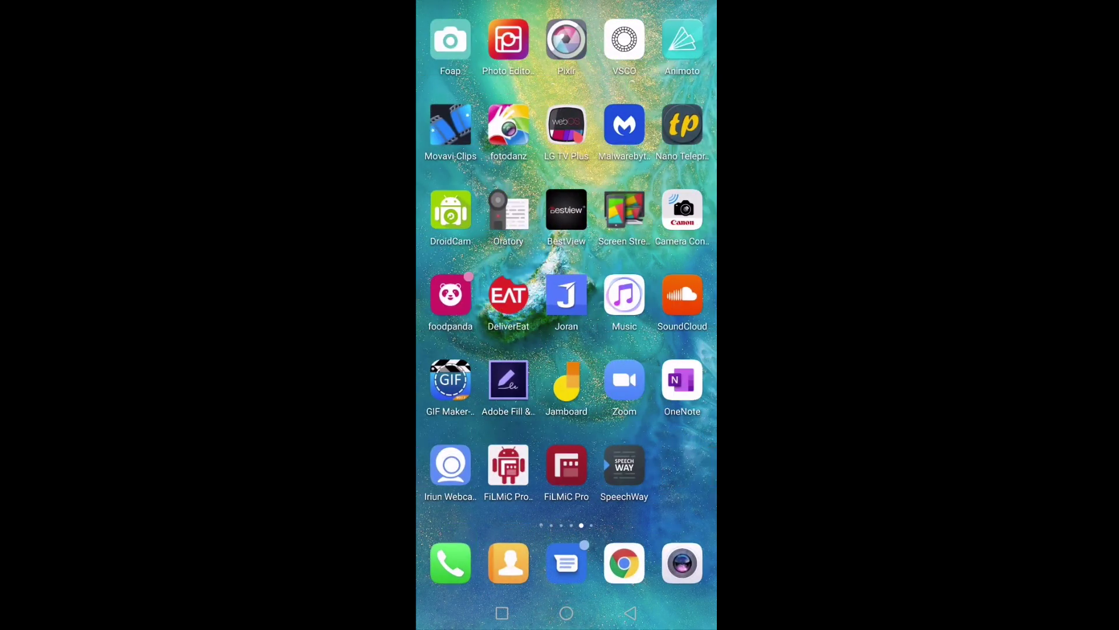